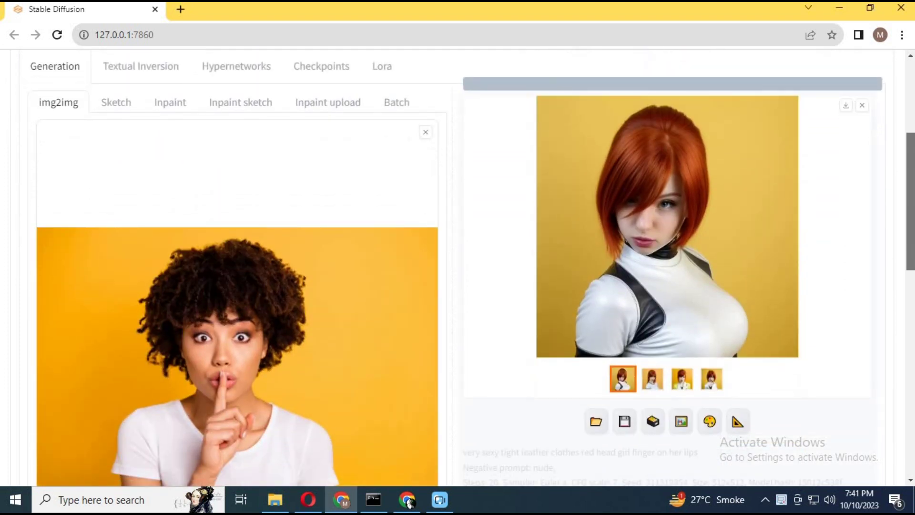
Step: Preview the second, third and fourth red-haired portraits, then switch img2img to the Inpaint canvas
scroll(665, 406, "up", 3)
scroll(665, 406, "down", 2)
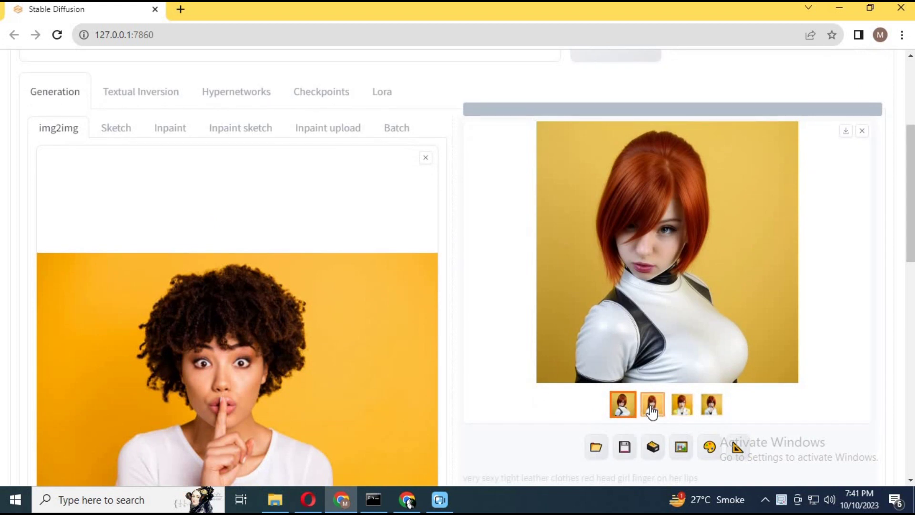
left_click(651, 409)
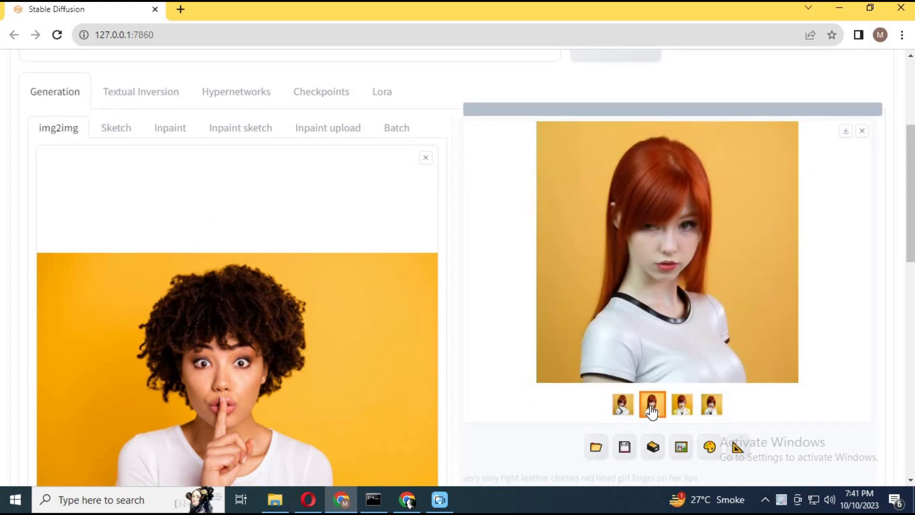
left_click(678, 410)
left_click(710, 406)
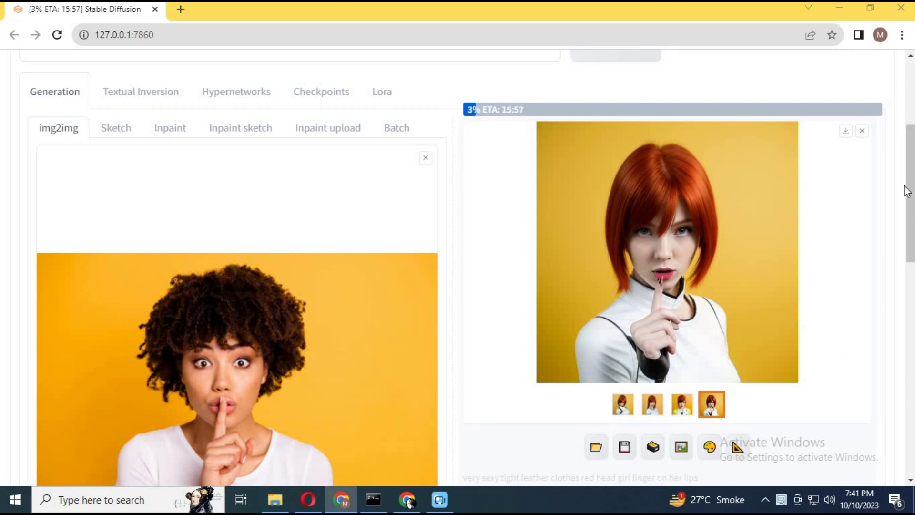
scroll(910, 191, "up", 4)
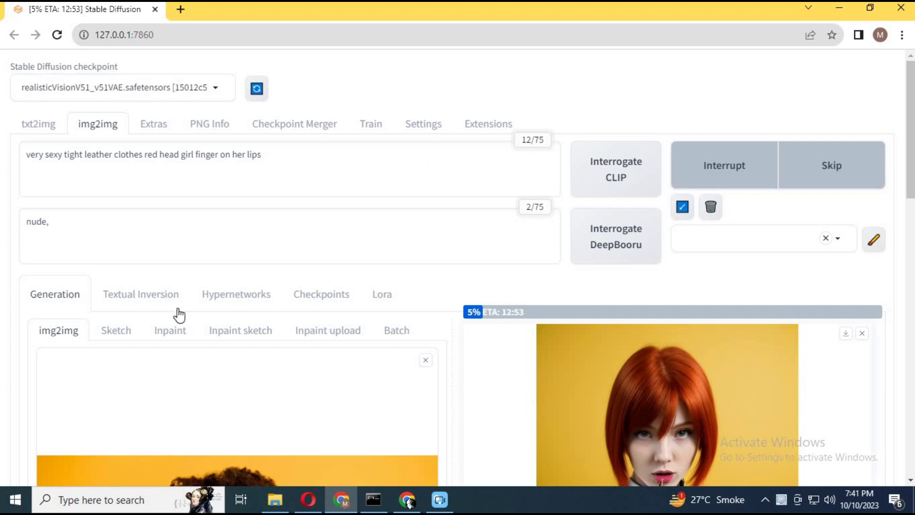
left_click(178, 333)
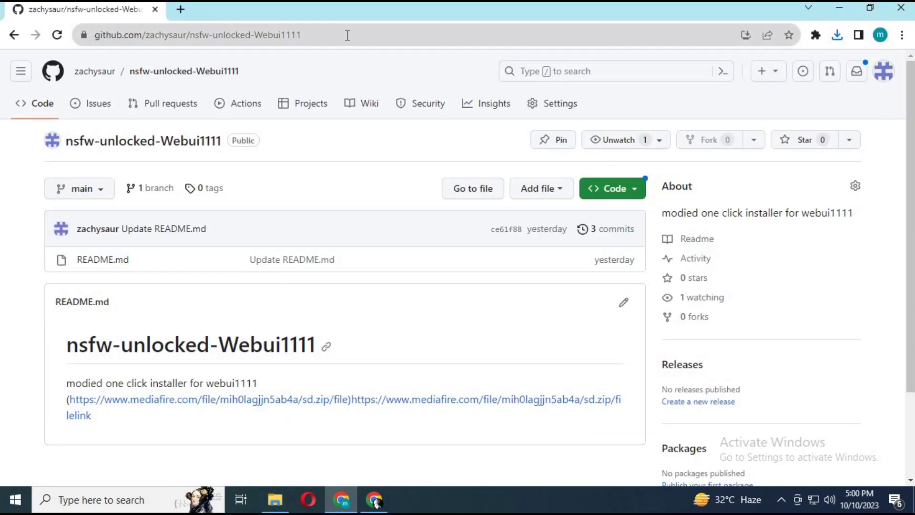
Step: Follow the nsfw-unlocked-Webui1111 README's mediafire.com link to the sd.zip download page
left_click(347, 36)
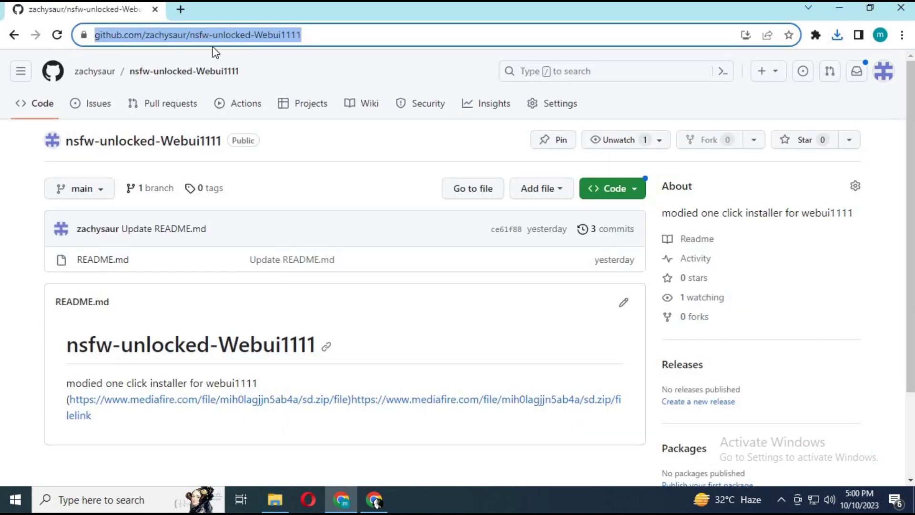
left_click_drag(910, 176, 910, 249)
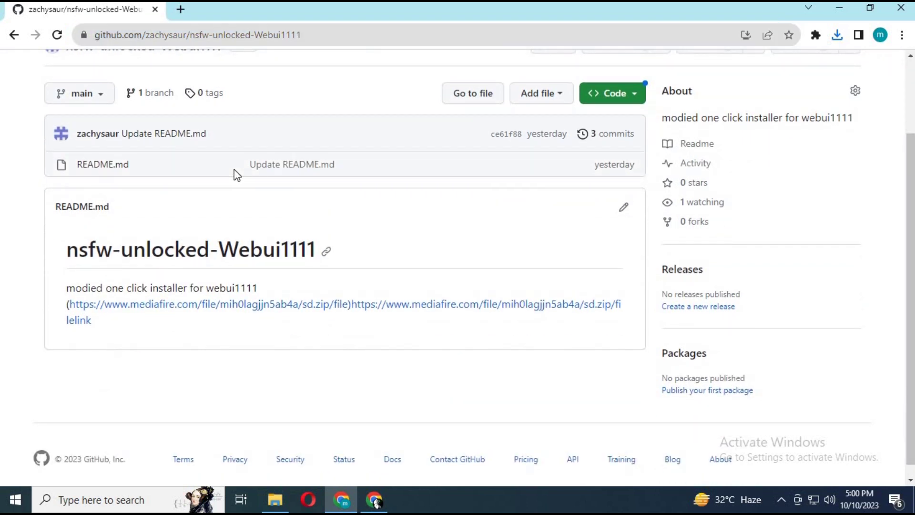
left_click(194, 316)
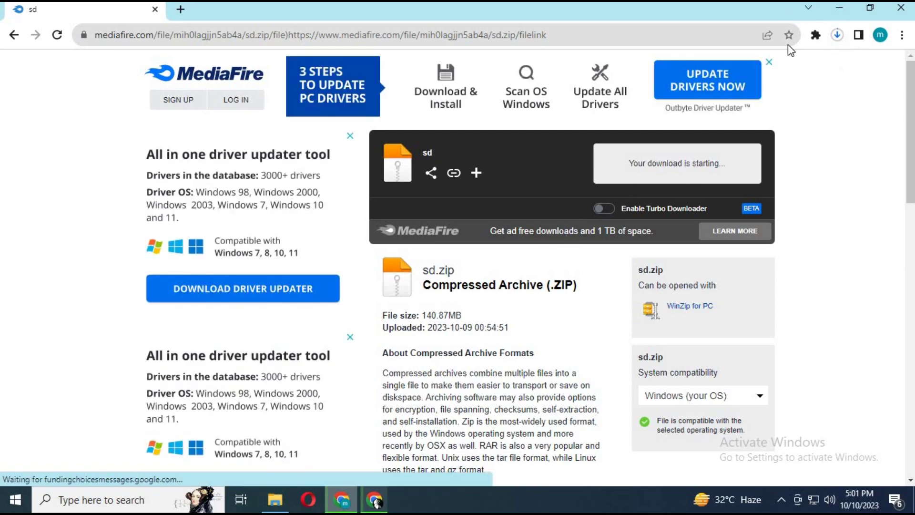
Step: Confirm sd.zip (141 MB) finished in Chrome's recent downloads, then bring up the D:\webui folder
left_click(836, 35)
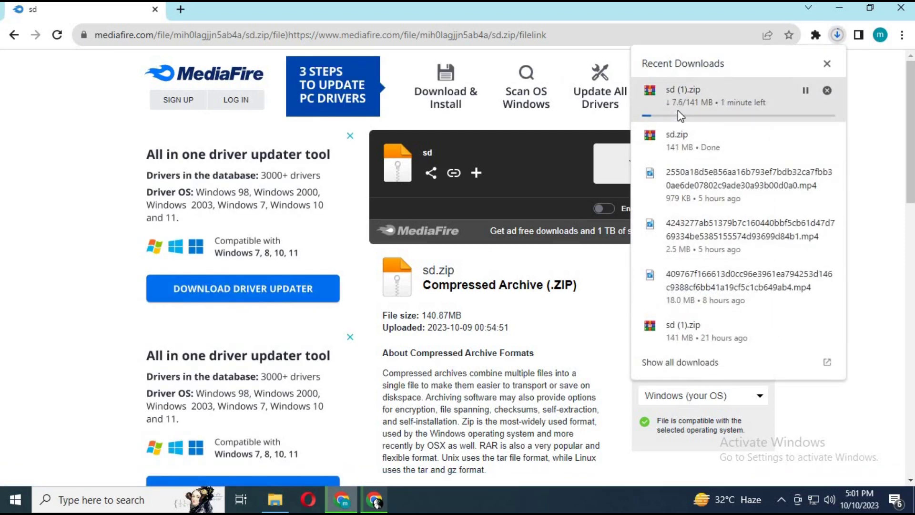
left_click(275, 499)
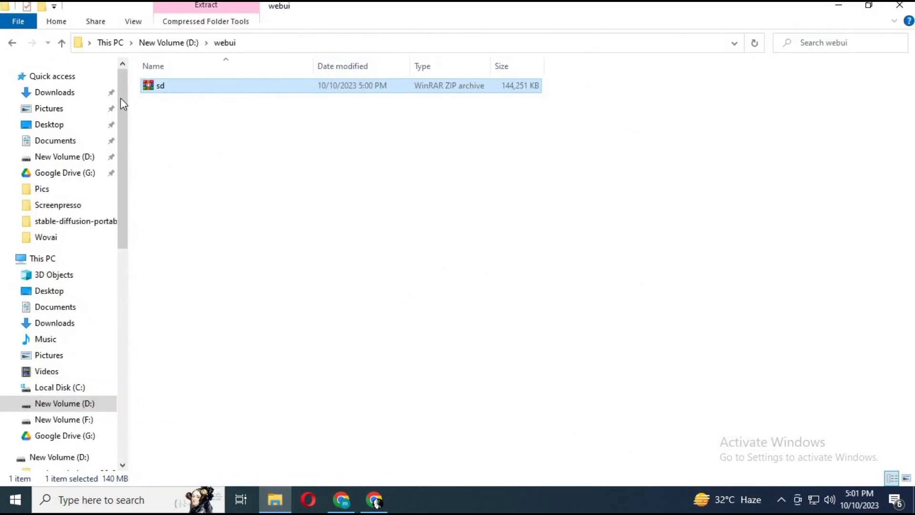
Step: Extract sd.zip in place and run webui-user-first-run from stable-diffusion-portable-main
right_click(150, 87)
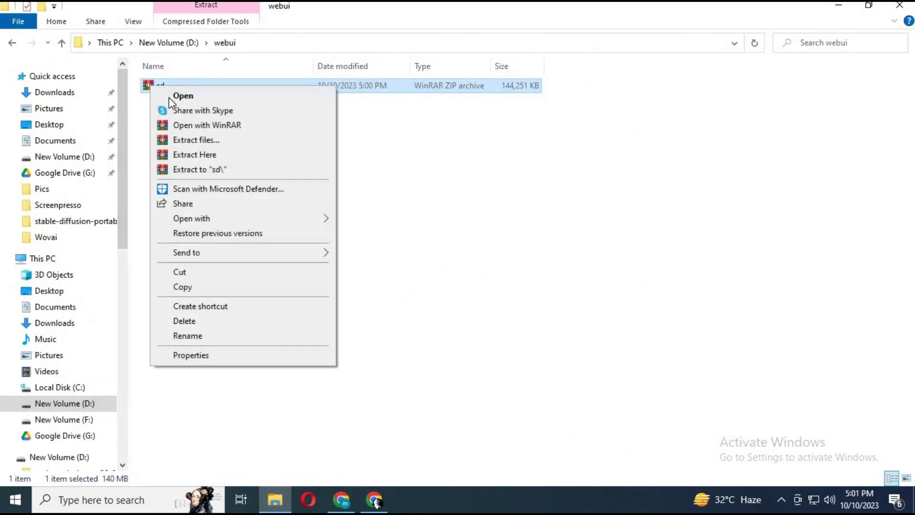
left_click(218, 155)
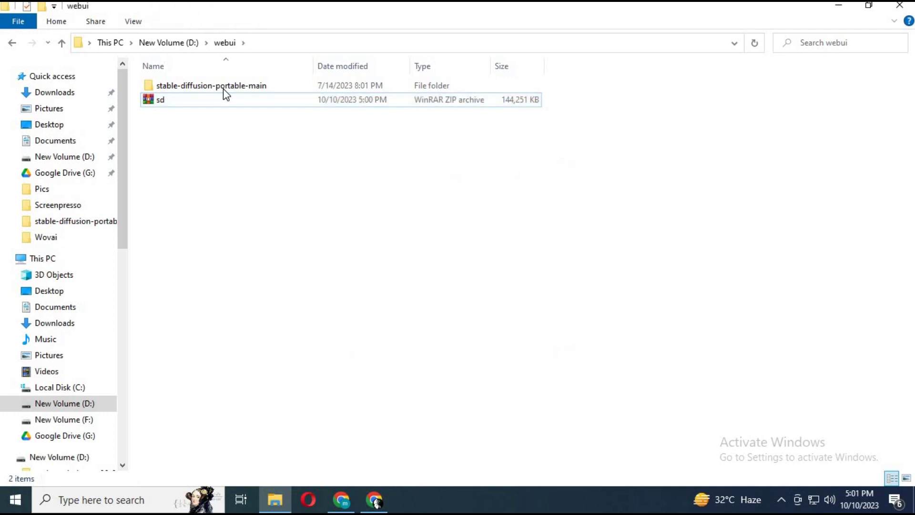
double_click(225, 90)
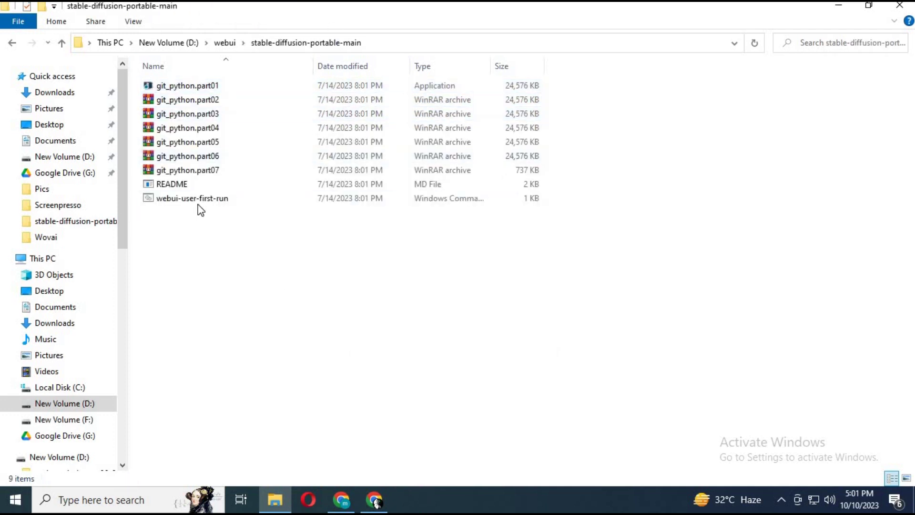
double_click(188, 202)
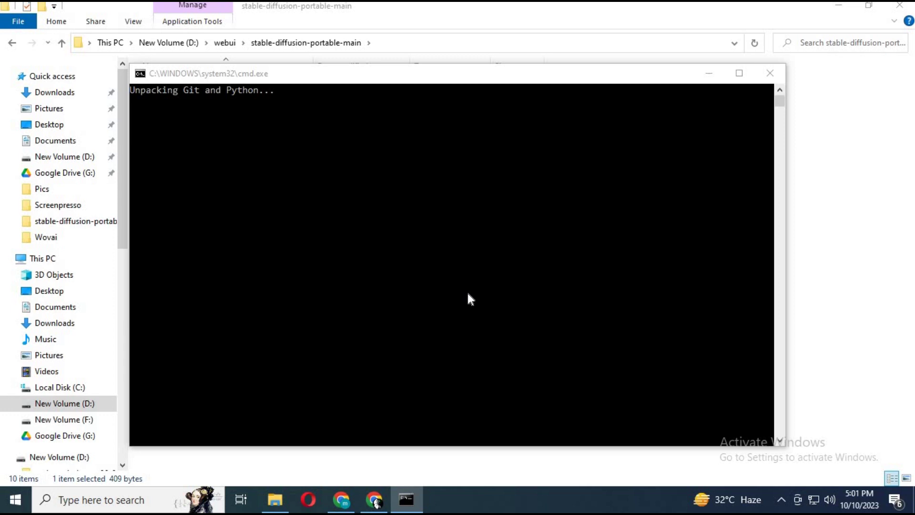
Step: Close File Explorer and Chrome while the installer unpacks Git and Python and downloads packages
left_click(905, 9)
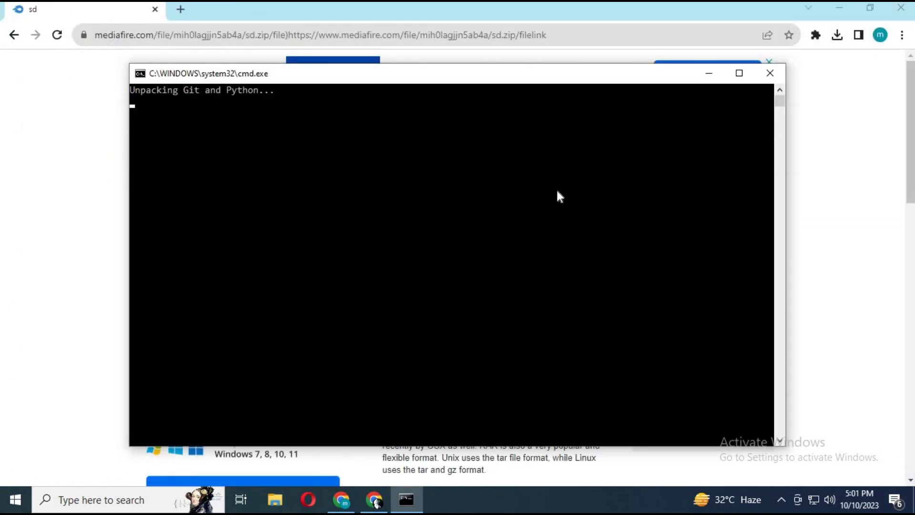
left_click(898, 11)
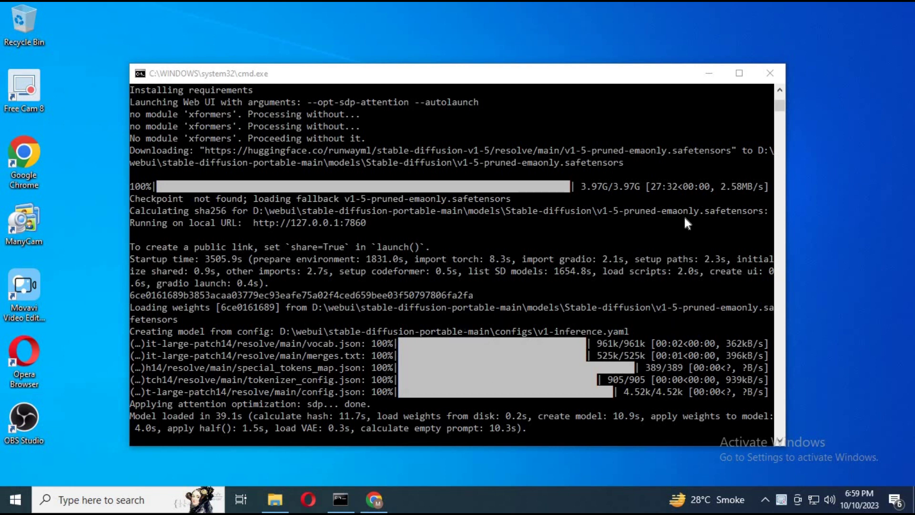
left_click_drag(770, 69, 647, 115)
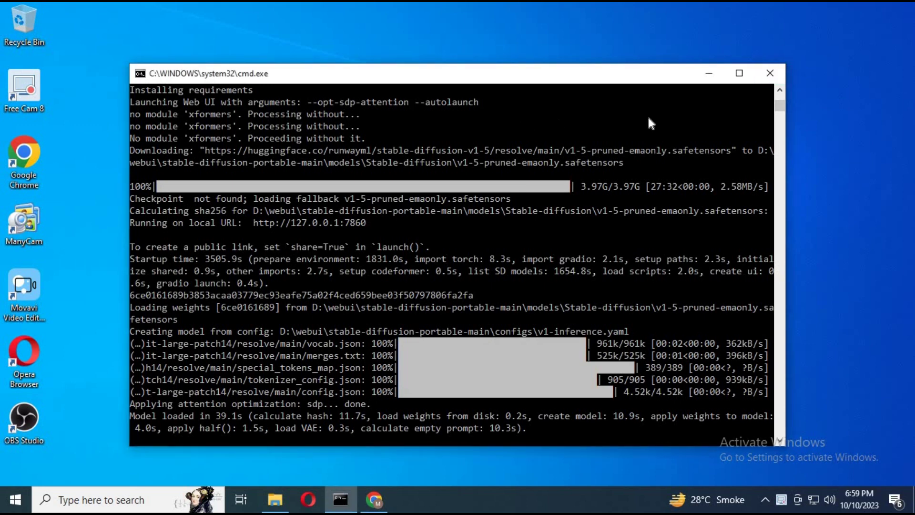
left_click(770, 74)
Step: Bring up Chrome on the civitai.com home page
left_click(341, 499)
left_click(97, 40)
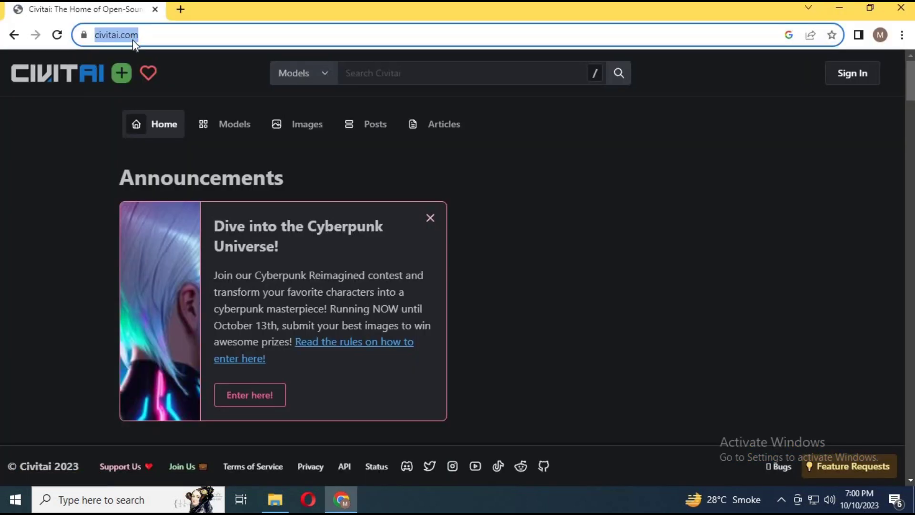
left_click(227, 126)
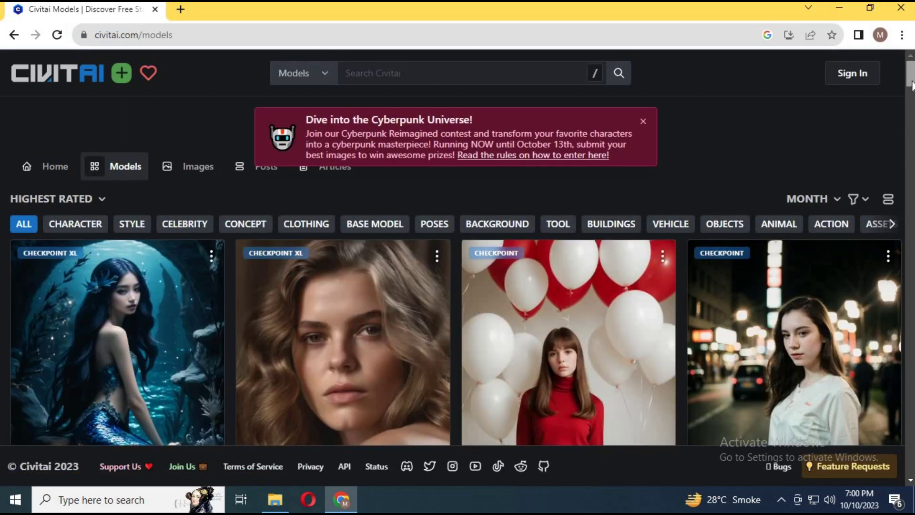
mouse_move(911, 85)
left_mouse_down()
mouse_move(910, 93)
mouse_move(910, 79)
left_mouse_up()
Step: Search Civitai for 'realisticvision' and open the Realistic Vision V5.1 model page, dismissing the comment thread
left_click(393, 73)
type("realistic")
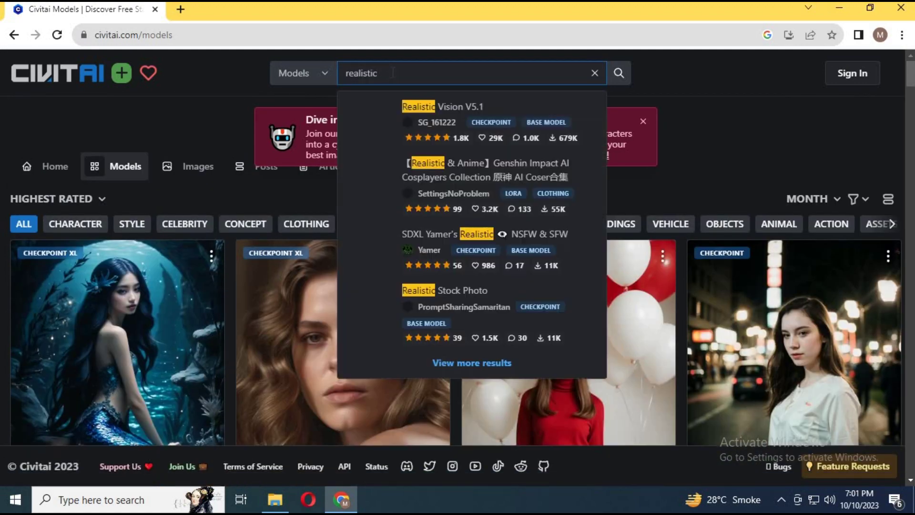
type("vision")
key("Return")
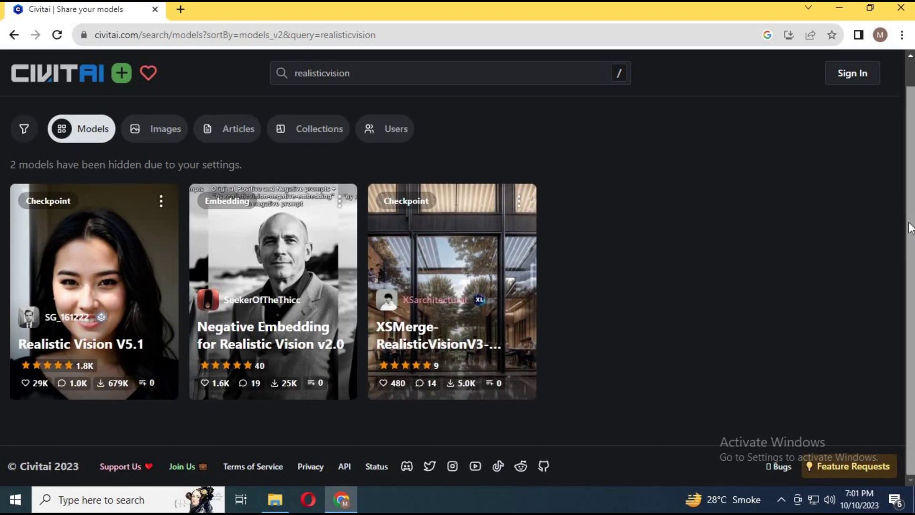
left_click(157, 286)
scroll(905, 307, "up", 10)
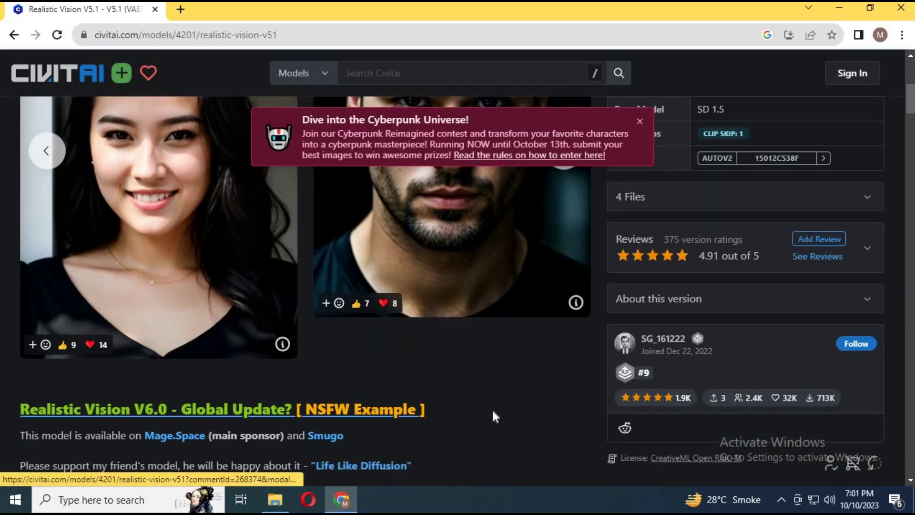
left_click(267, 376)
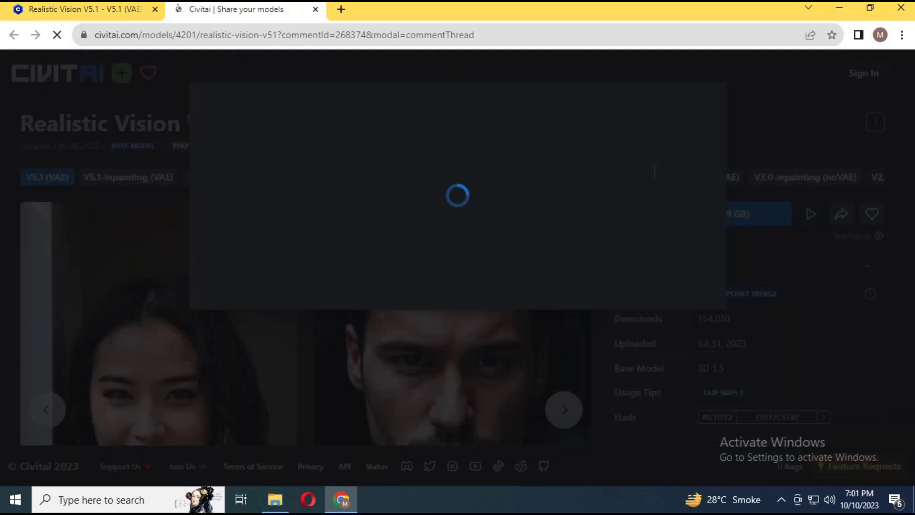
key("Escape")
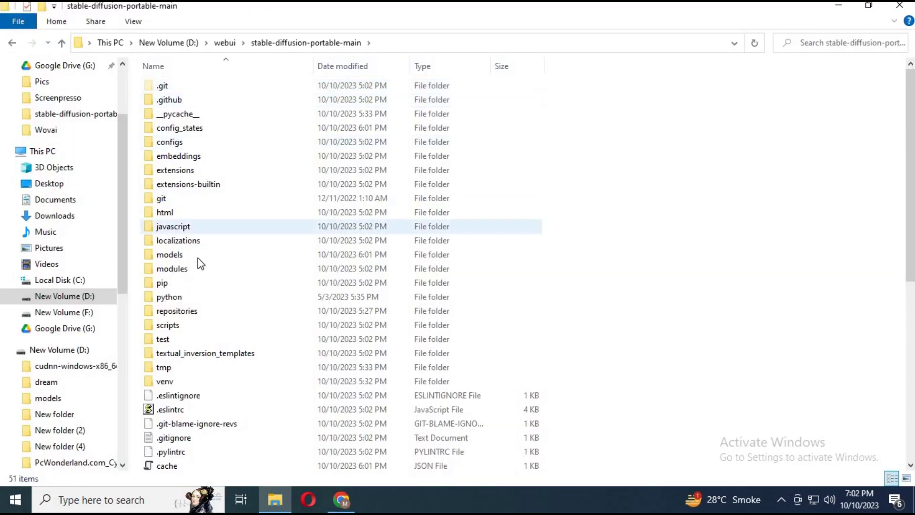
Step: Paste realisticVisionV51_v51VAE.safetensors into models\Stable-diffusion, then go back up to stable-diffusion-portable-main
double_click(170, 257)
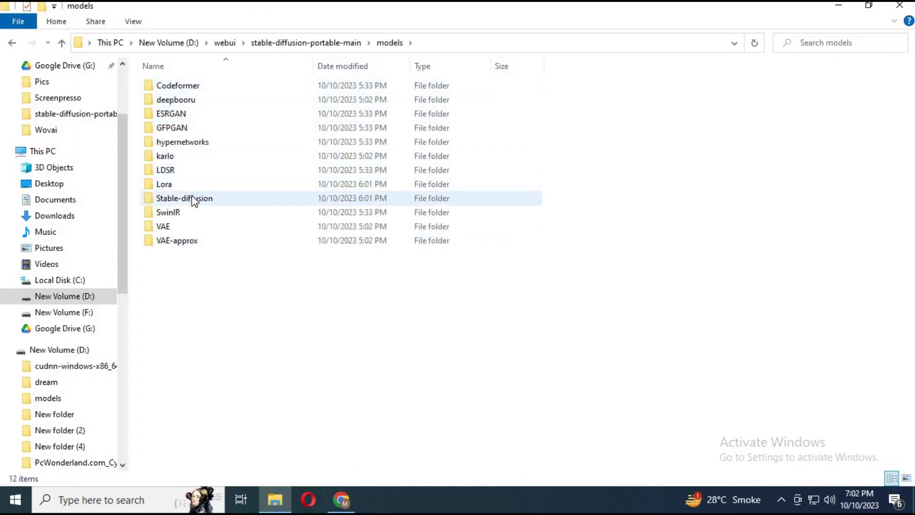
double_click(193, 198)
right_click(244, 133)
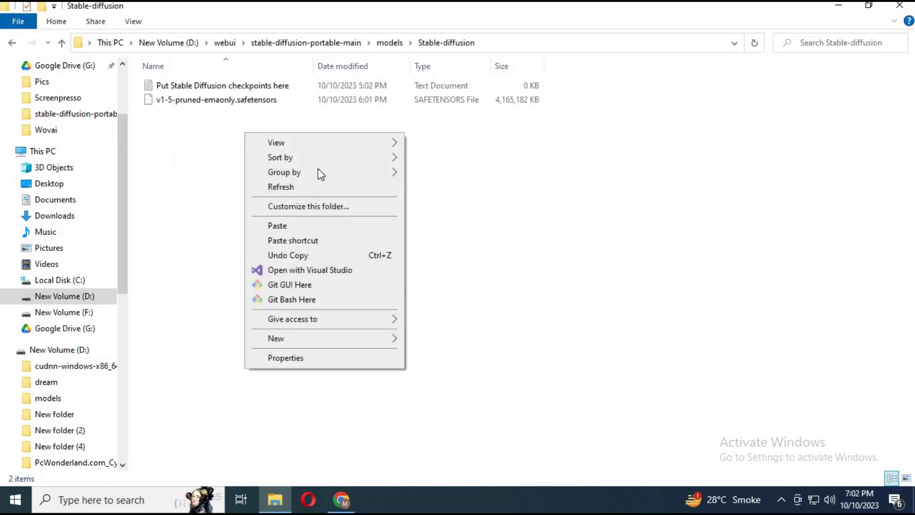
left_click(302, 227)
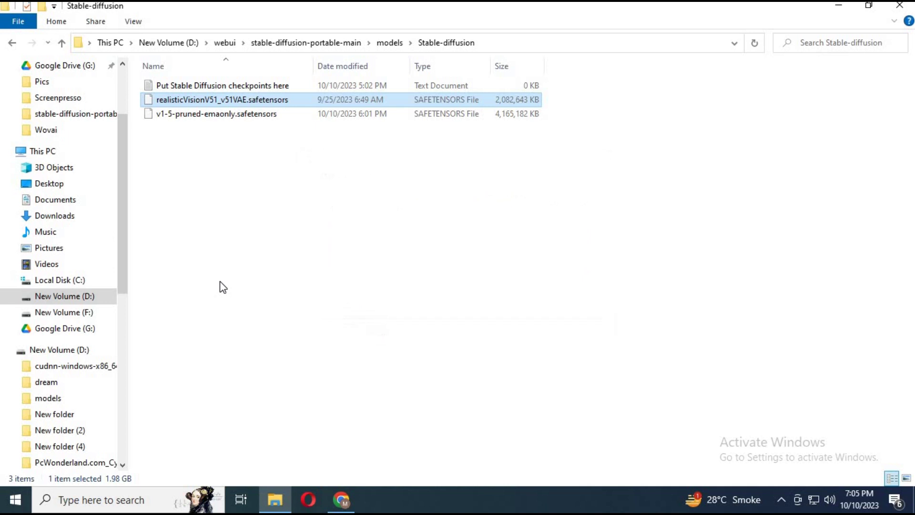
left_click(60, 44)
left_click(60, 43)
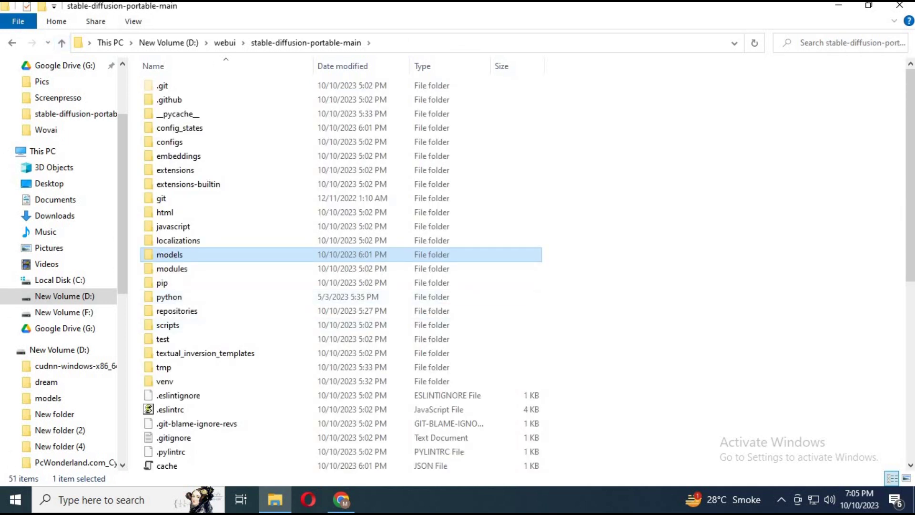
Step: Run webui-user.bat from stable-diffusion-portable-main to start the WebUI at 127.0.0.1:7860
left_click_drag(913, 206, 912, 381)
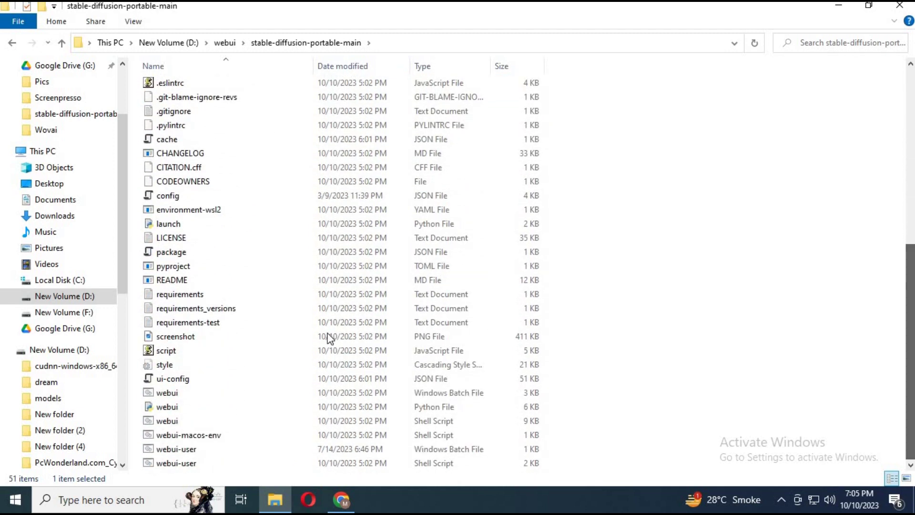
double_click(176, 449)
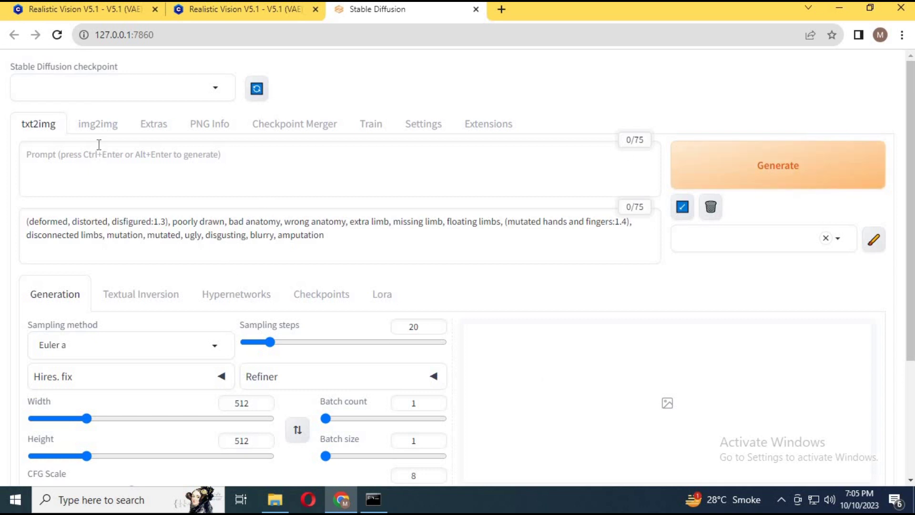
Step: Choose realisticVisionV51_v51VAE.safetensors from the Stable Diffusion checkpoint dropdown
left_click(219, 89)
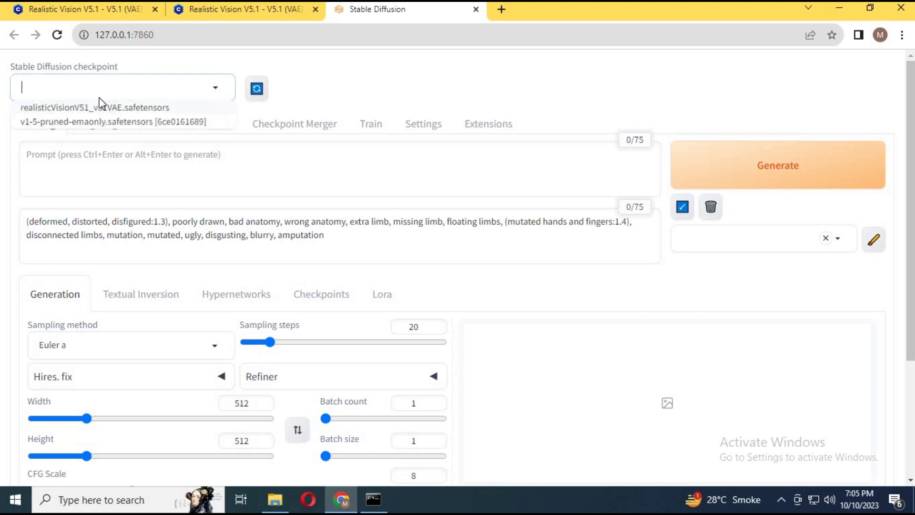
left_click(76, 108)
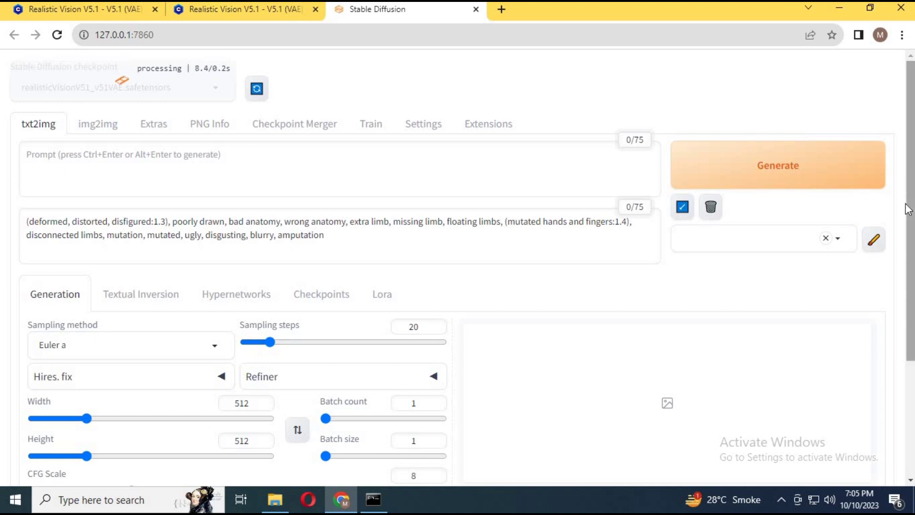
scroll(906, 176, "down", 4)
scroll(896, 230, "up", 2)
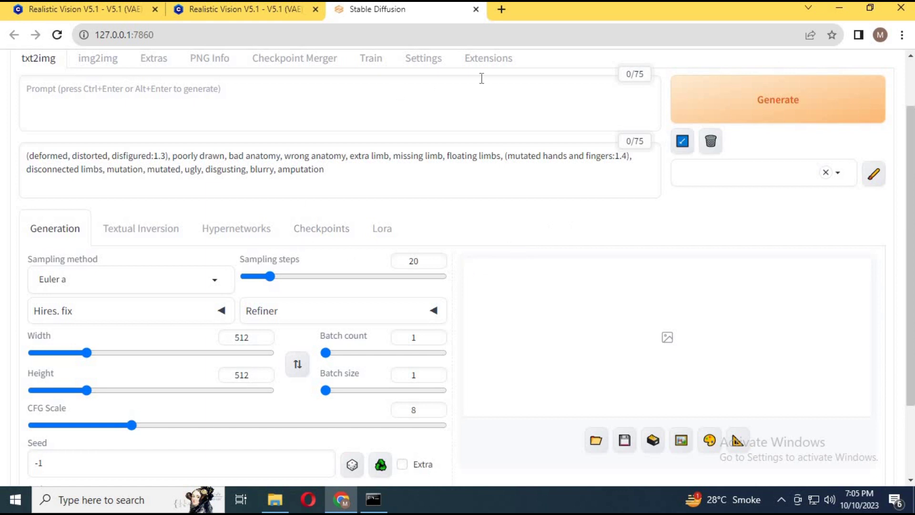
Step: Browse the Extensions, Settings and Extras tabs, ending on the empty img2img page
left_click(501, 61)
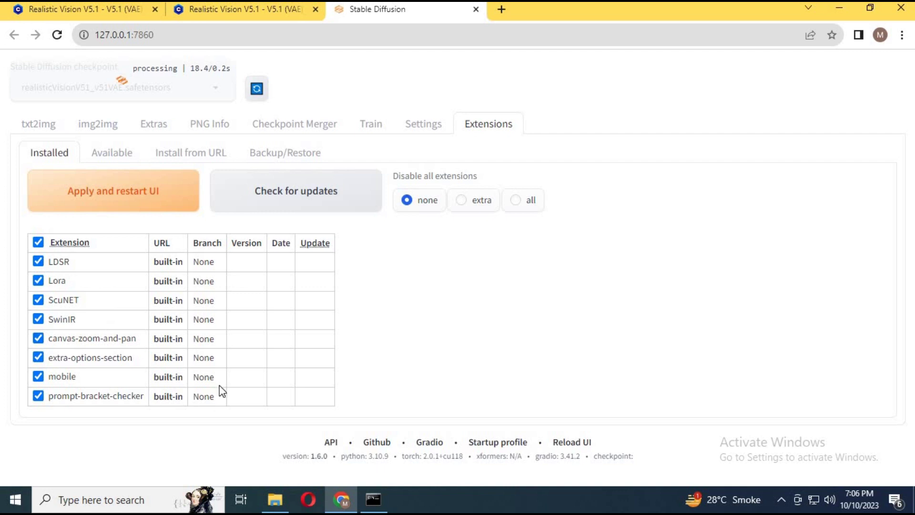
left_click(423, 125)
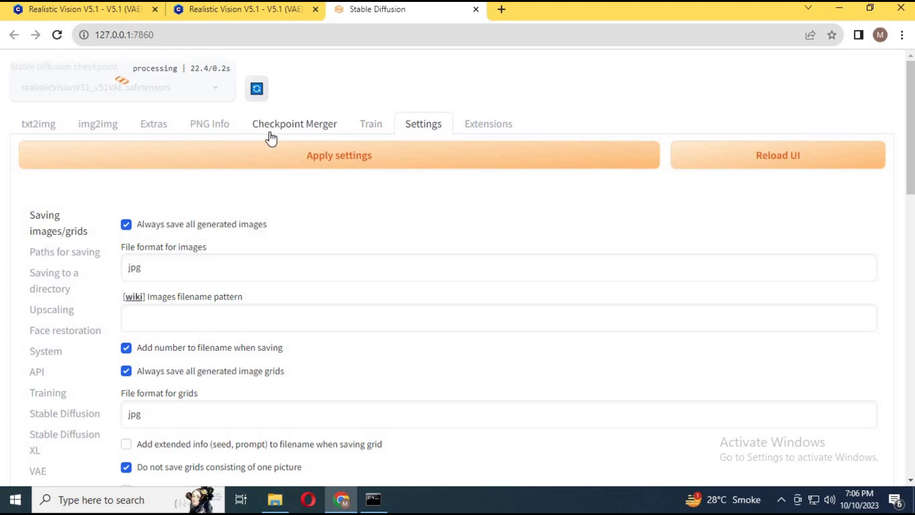
left_click(151, 128)
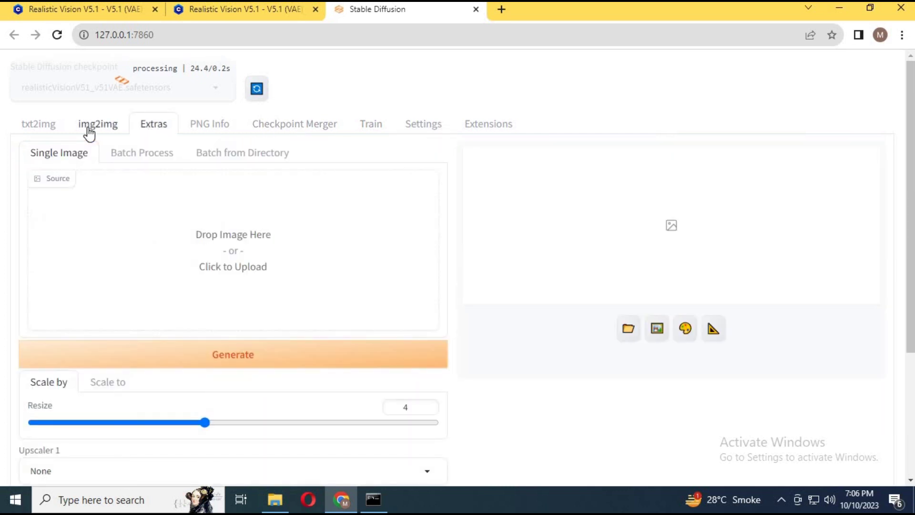
left_click(90, 134)
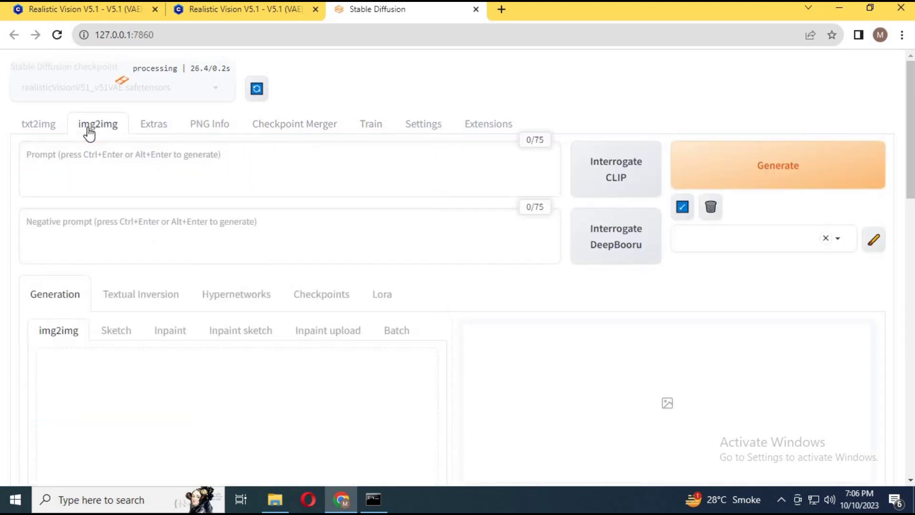